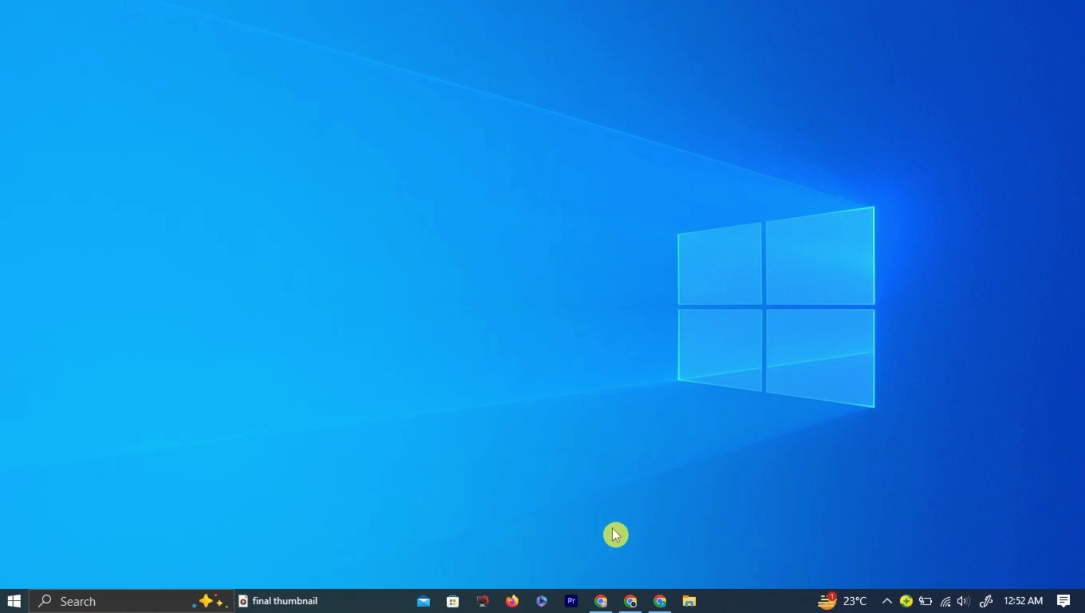
- Launch Chrome and load dailydive.net/wp-admin/index.php from the address-bar suggestion
left_click(600, 602)
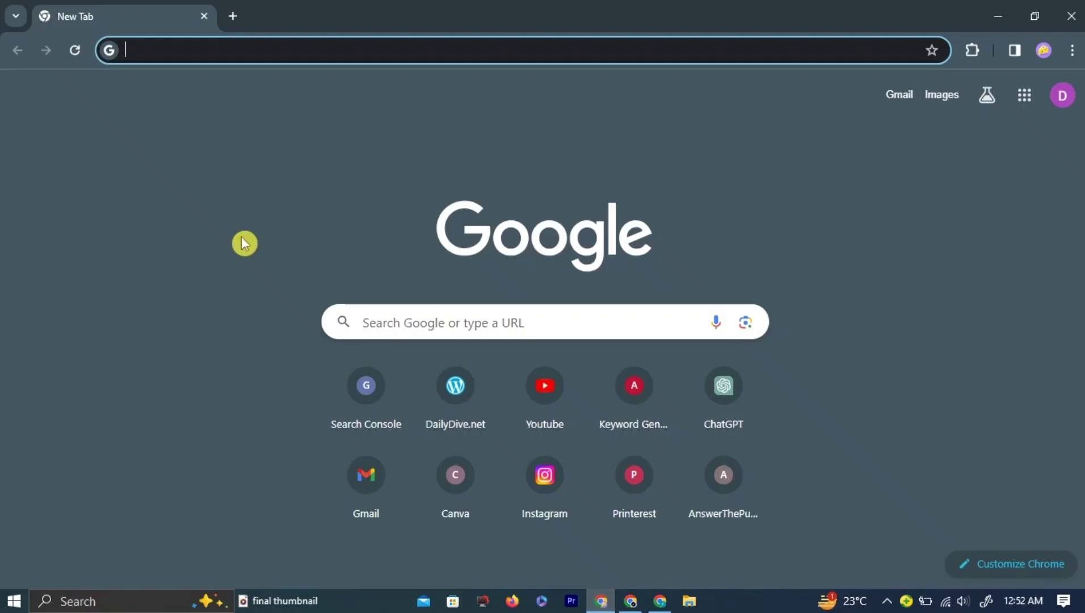
left_click(438, 247)
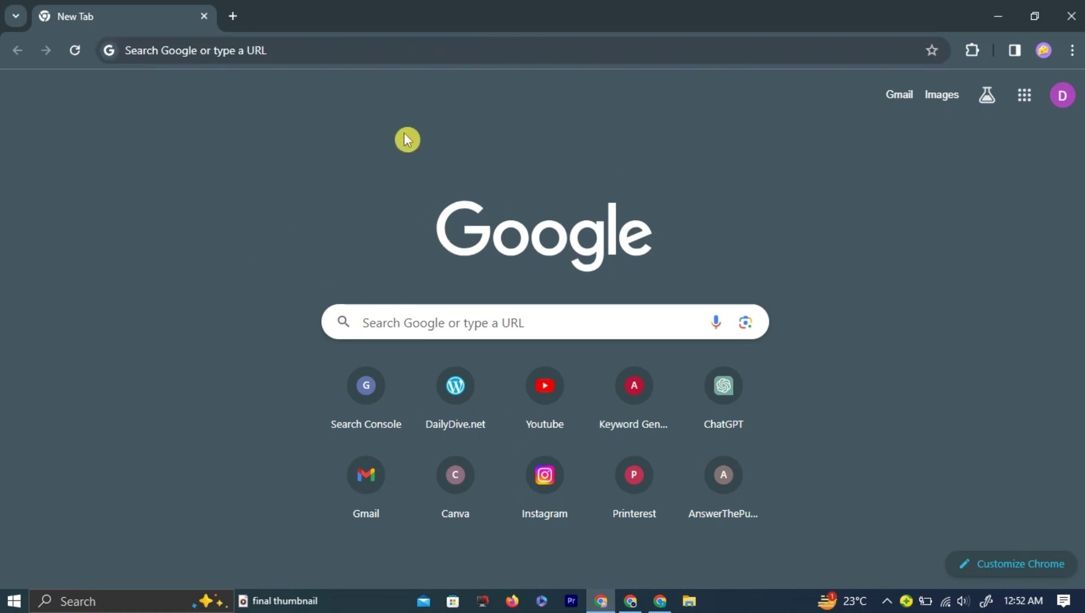
left_click(276, 49)
type("da")
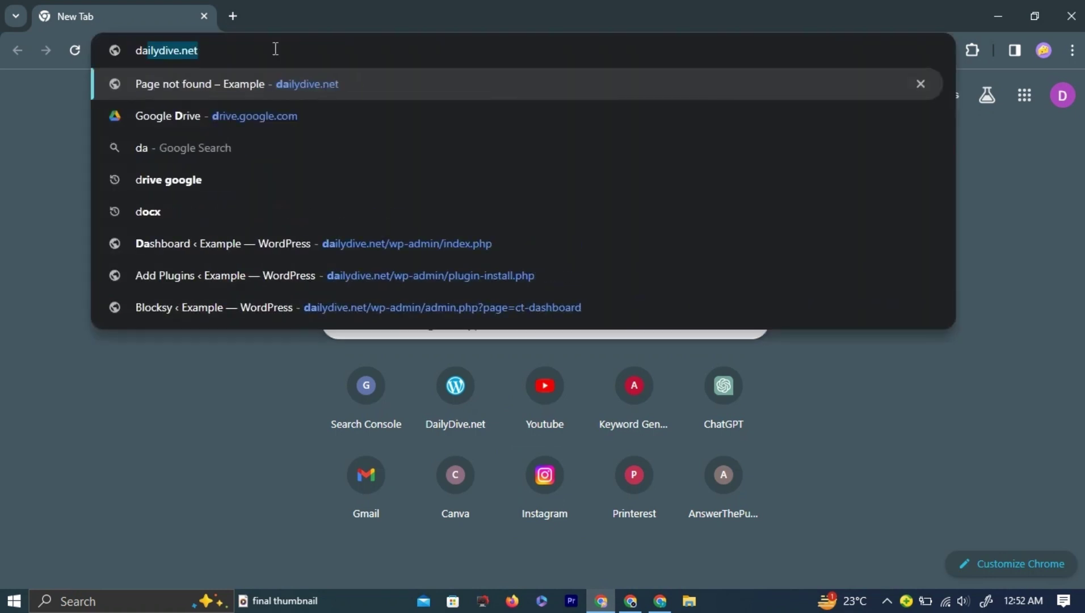
type("ily")
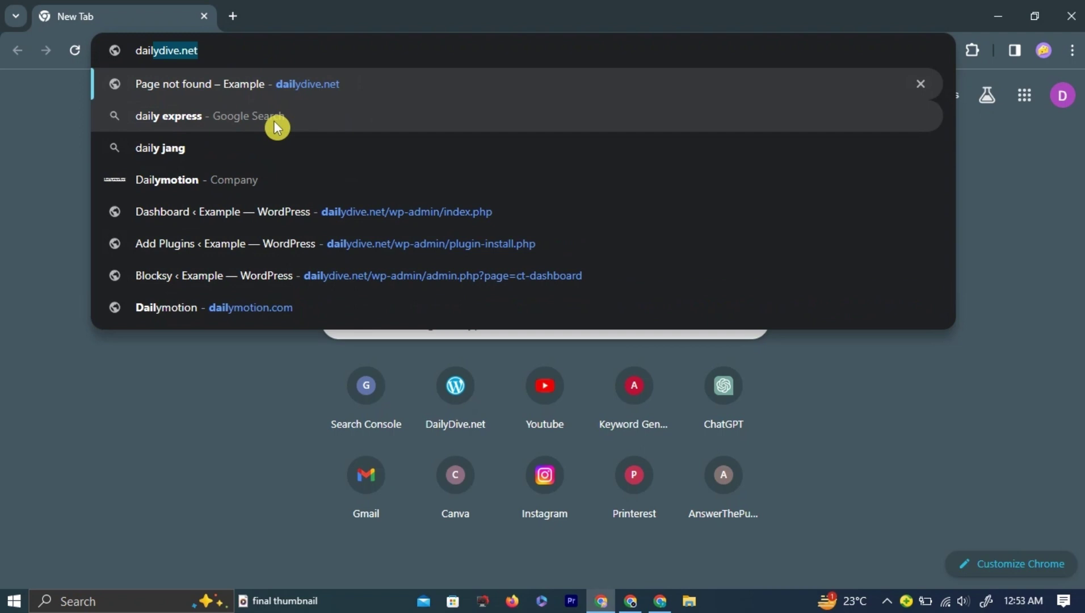
left_click(310, 215)
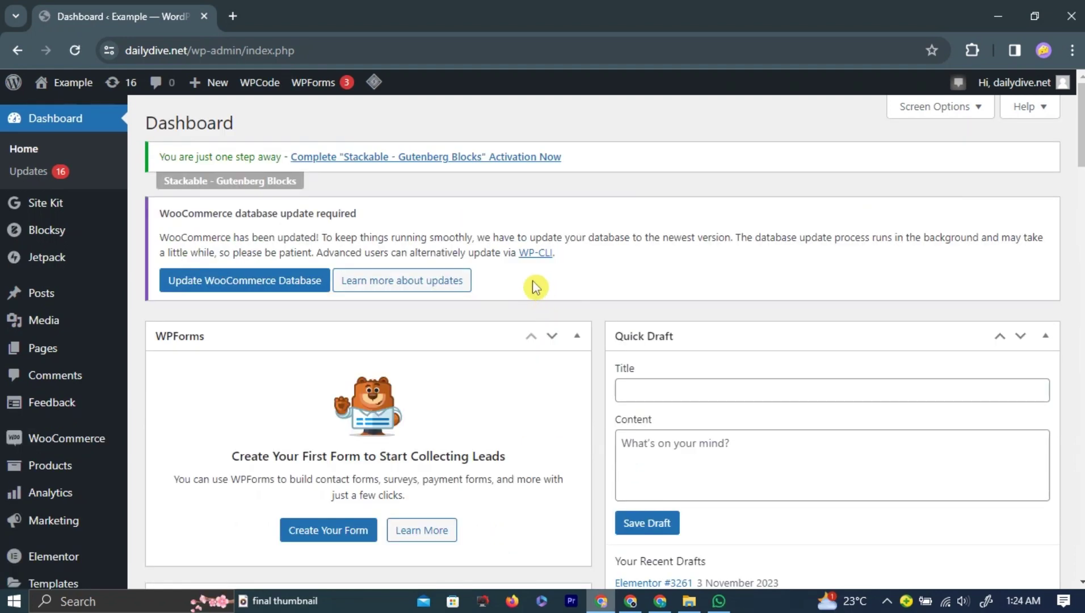
- Highlight the Dashboard heading text on the loaded WordPress admin dashboard
left_click_drag(145, 128, 286, 132)
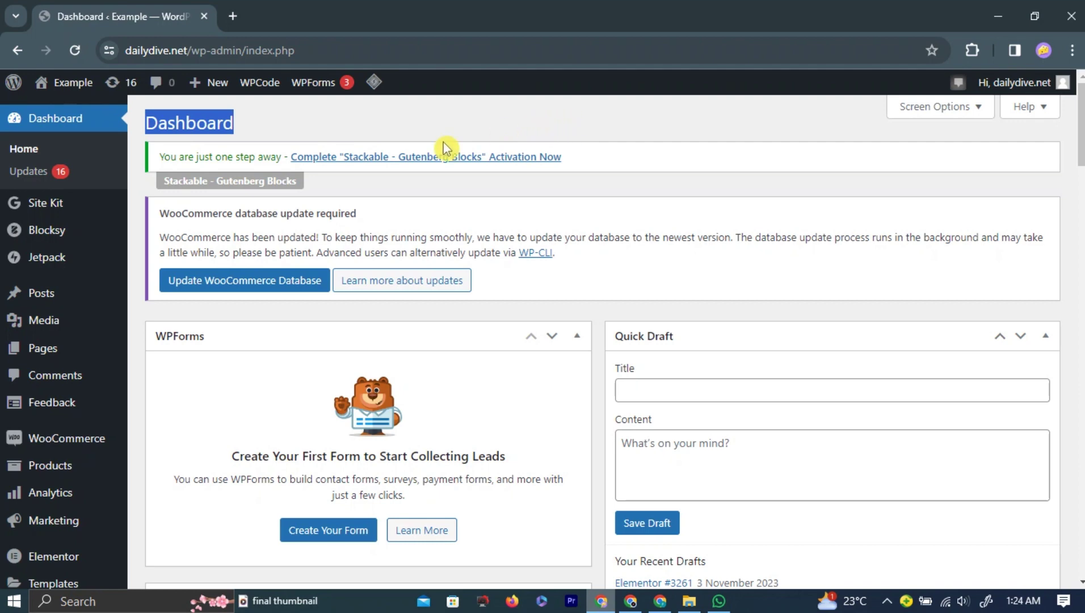
scroll(95, 390, "down", 2)
scroll(95, 389, "down", 2)
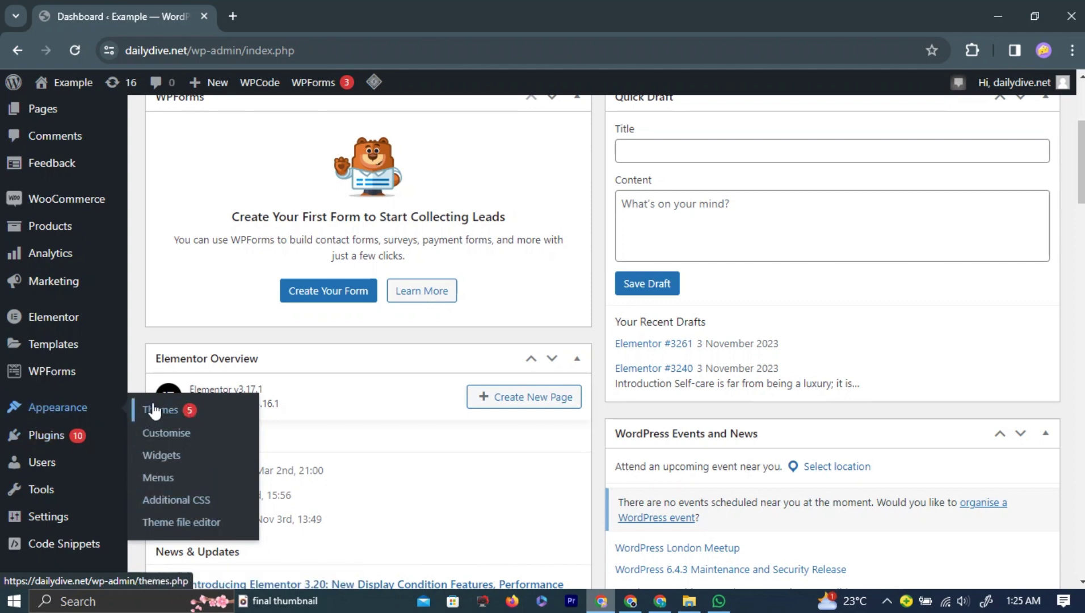
- Open the Theme File Editor from the Appearance menu
left_click(161, 455)
left_click(166, 432)
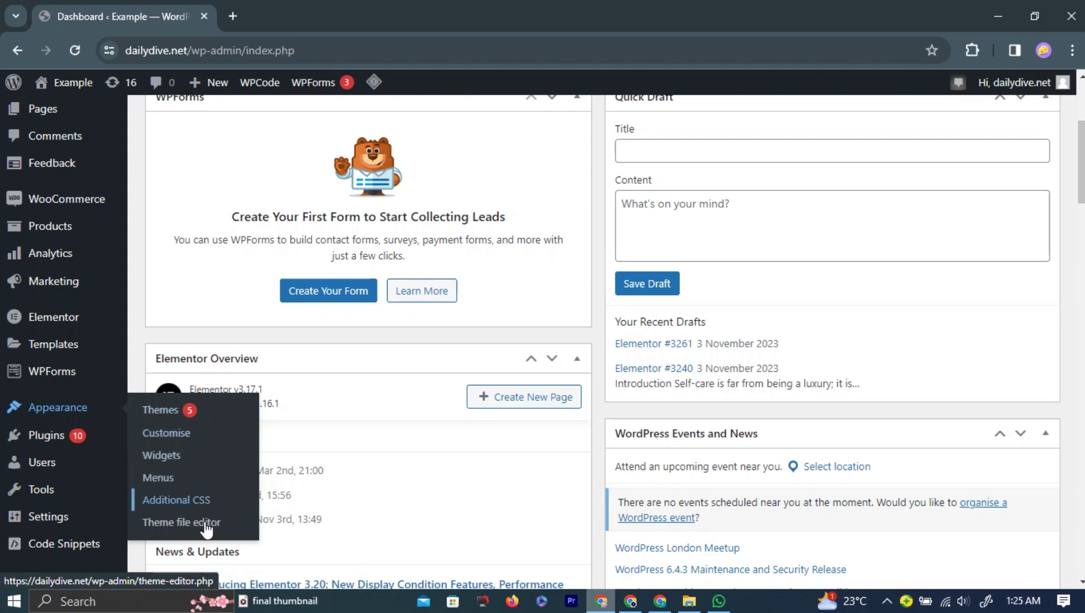
left_click(182, 521)
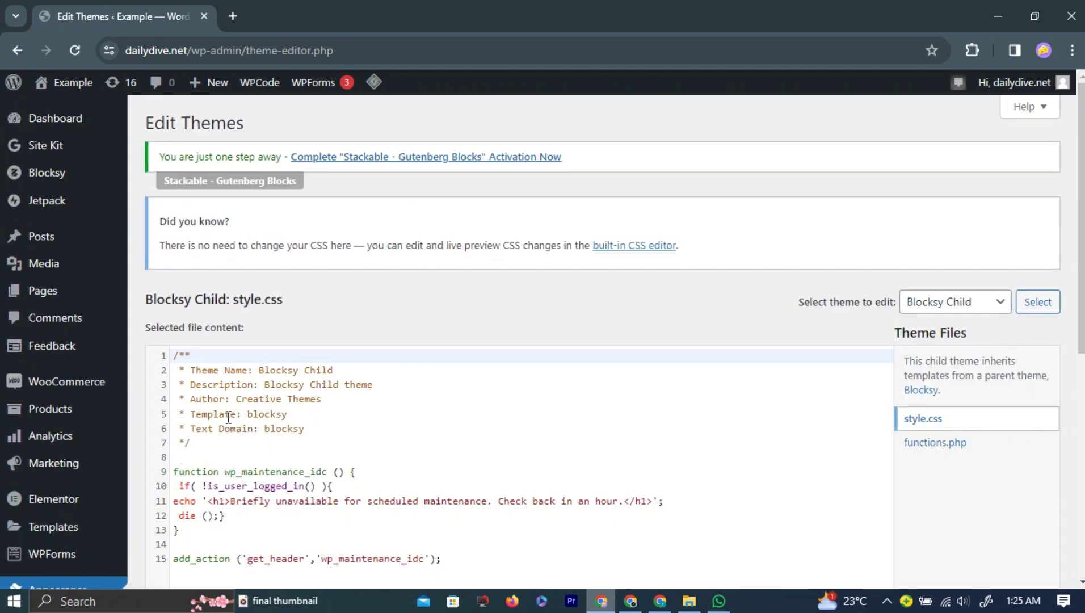
- Select the login-disabling PHP code block on the reopened tutorial tab
mouse_move(146, 124)
left_mouse_down()
mouse_move(235, 126)
mouse_move(277, 158)
left_mouse_up()
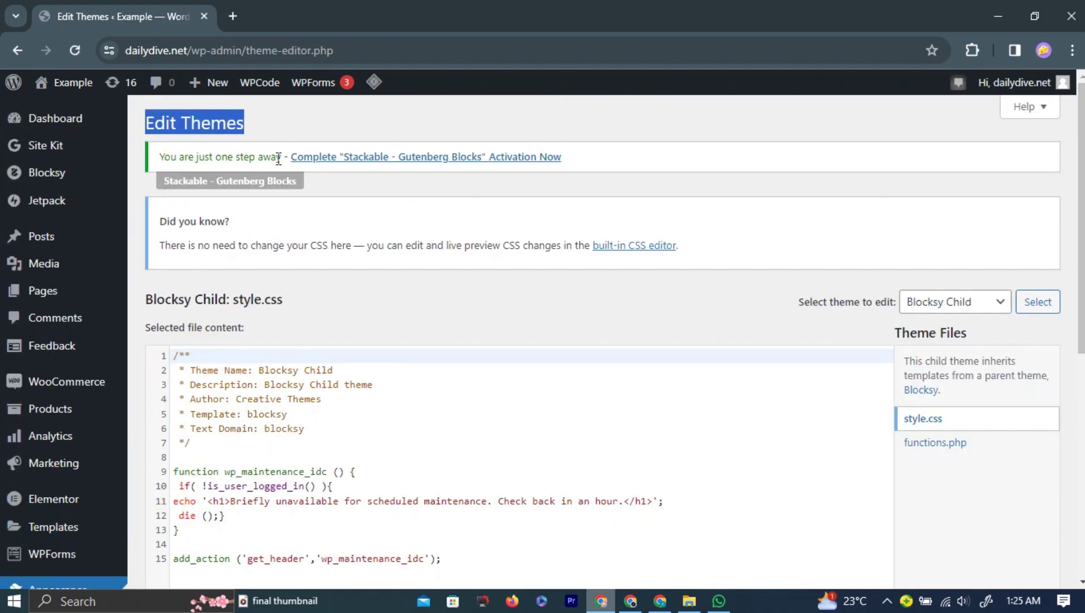
left_click(369, 324)
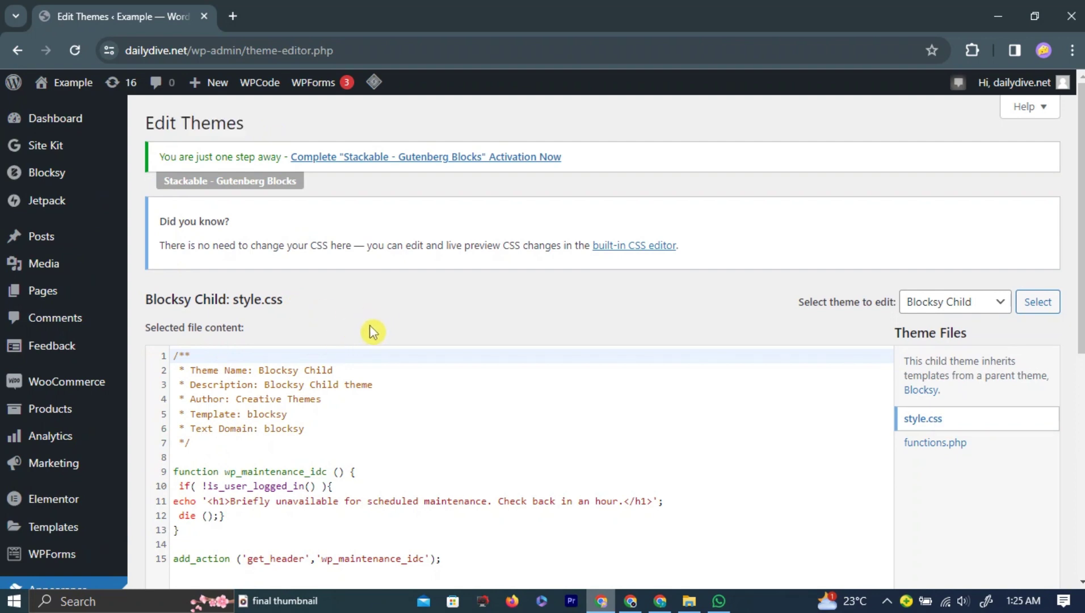
scroll(369, 324, "down", 2)
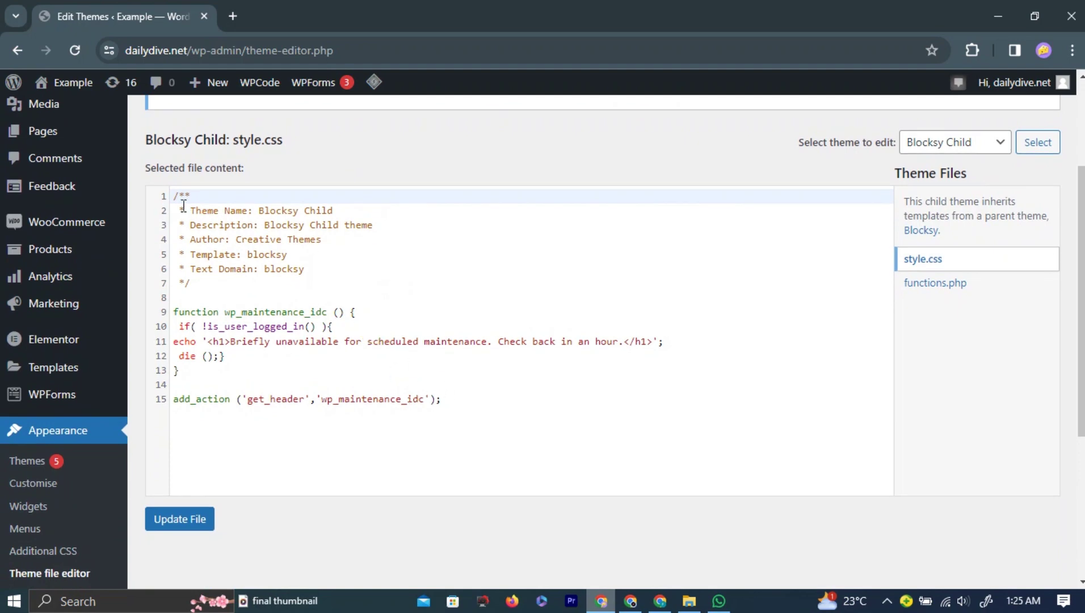
key("ctrl+shift+t")
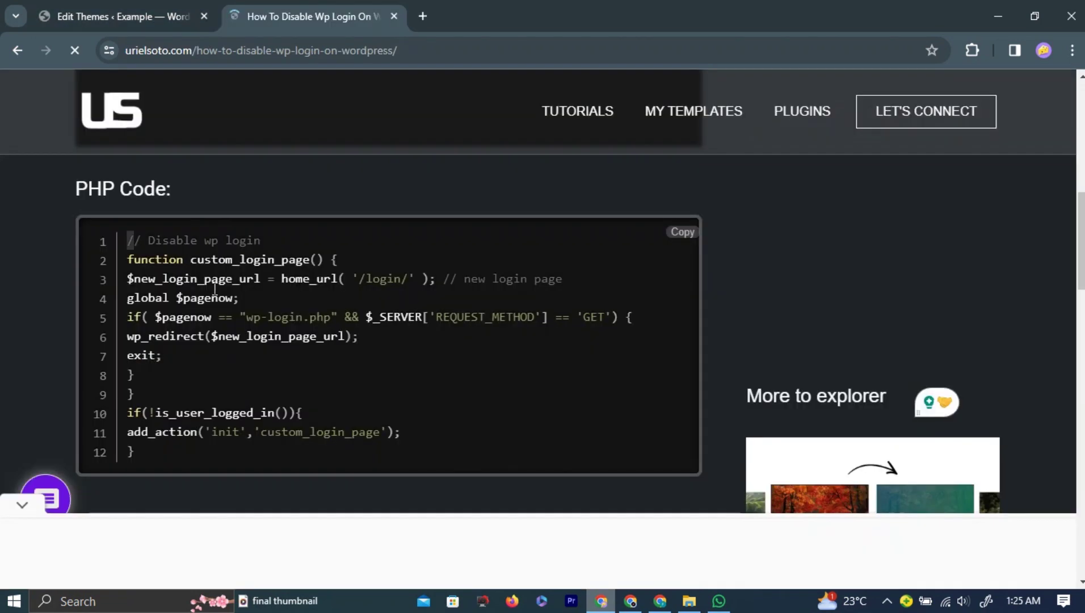
left_click_drag(404, 394, 459, 454)
key("ctrl+c")
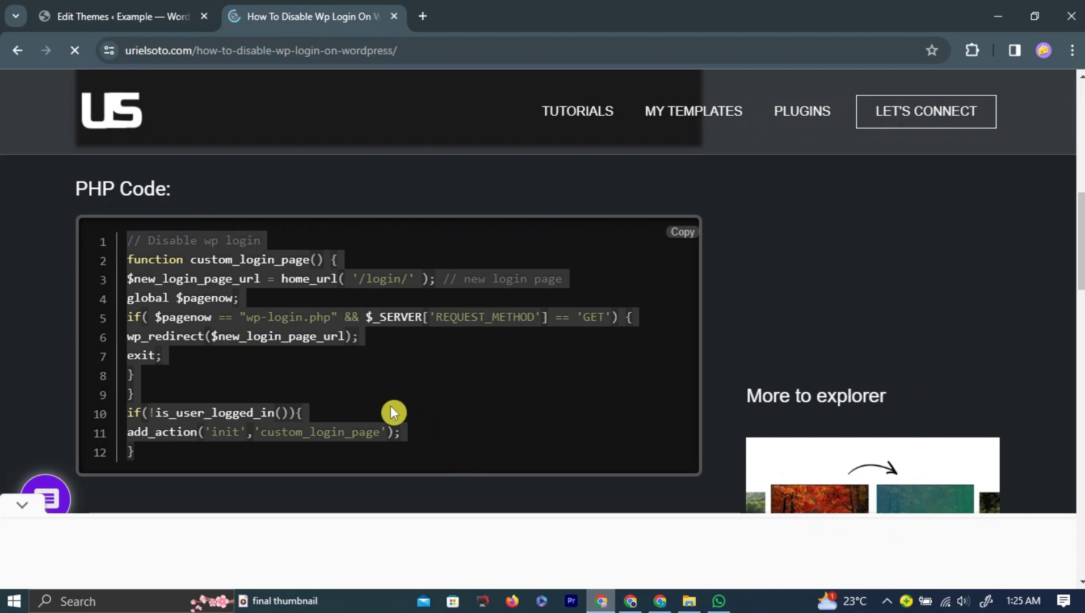
- Paste the login-disabling code two lines below line 15 of Blocksy Child style.css and update the file
left_click(136, 18)
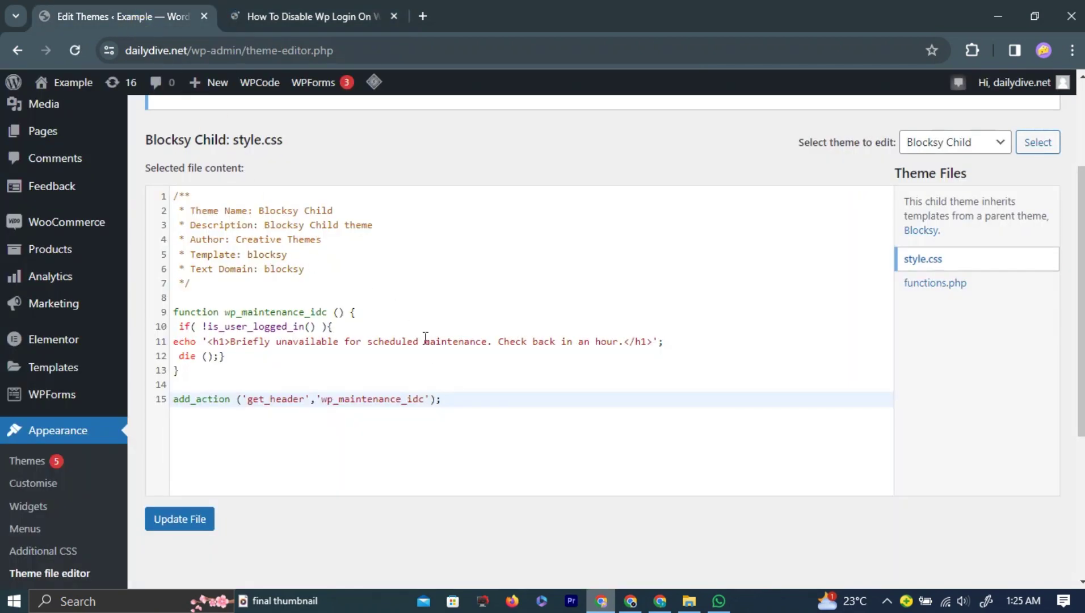
left_click(436, 401)
key("Return")
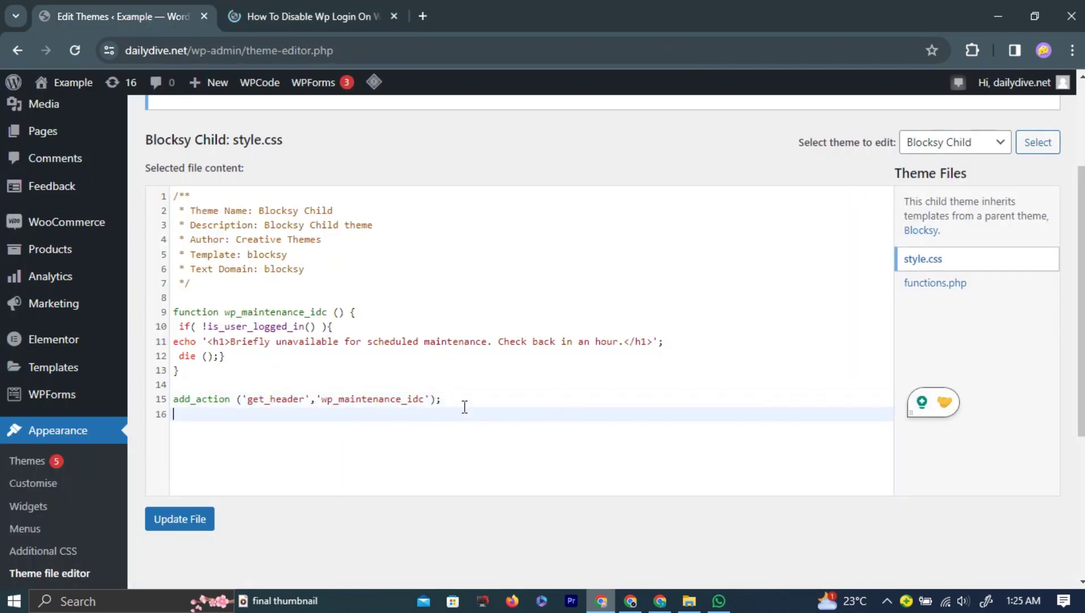
key("Return")
key("ctrl+v")
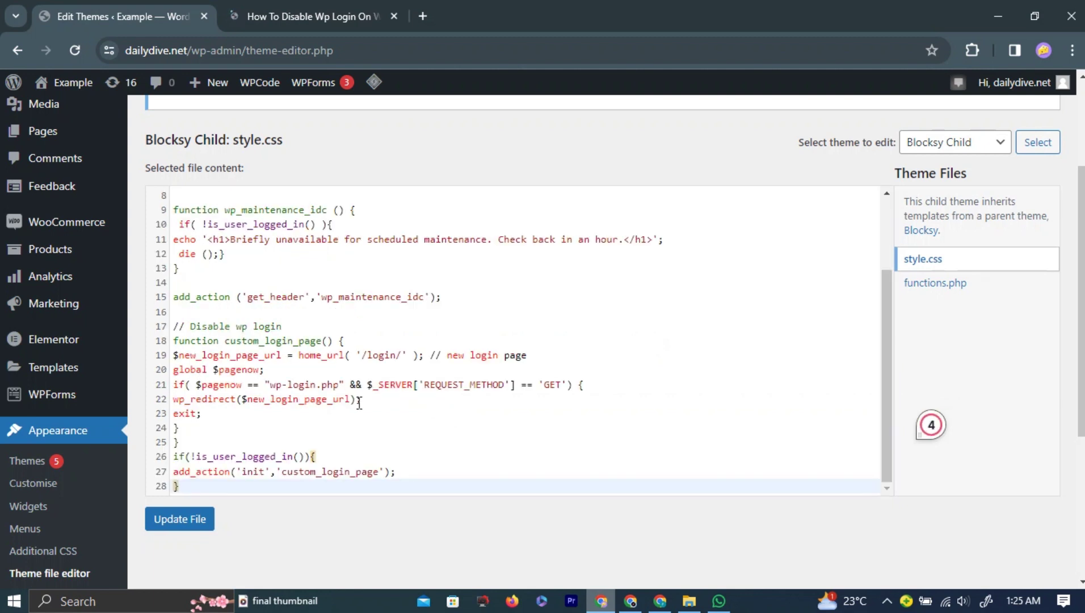
left_click(182, 442)
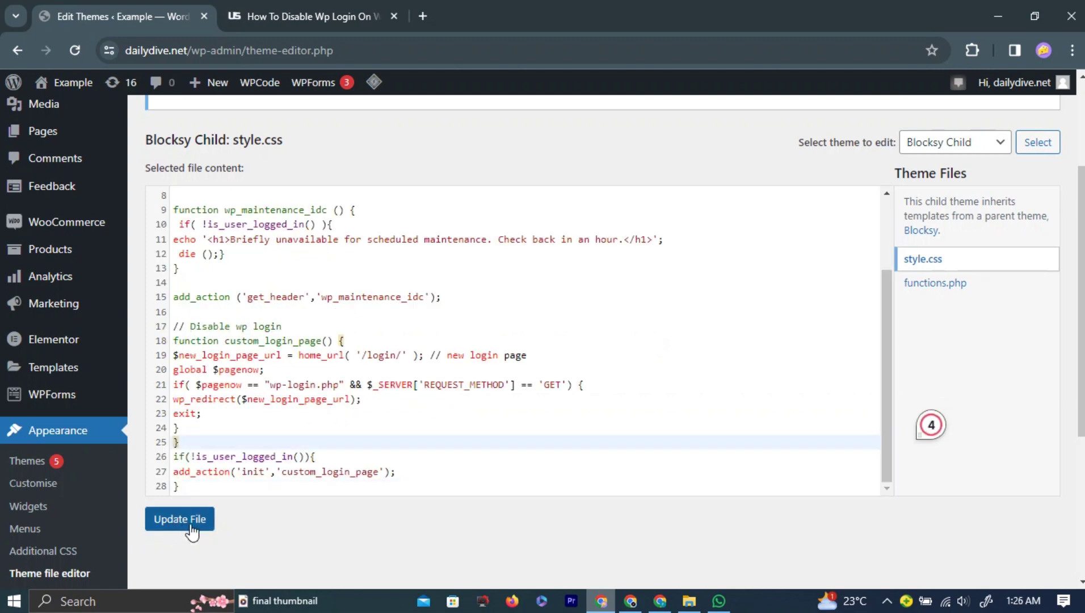